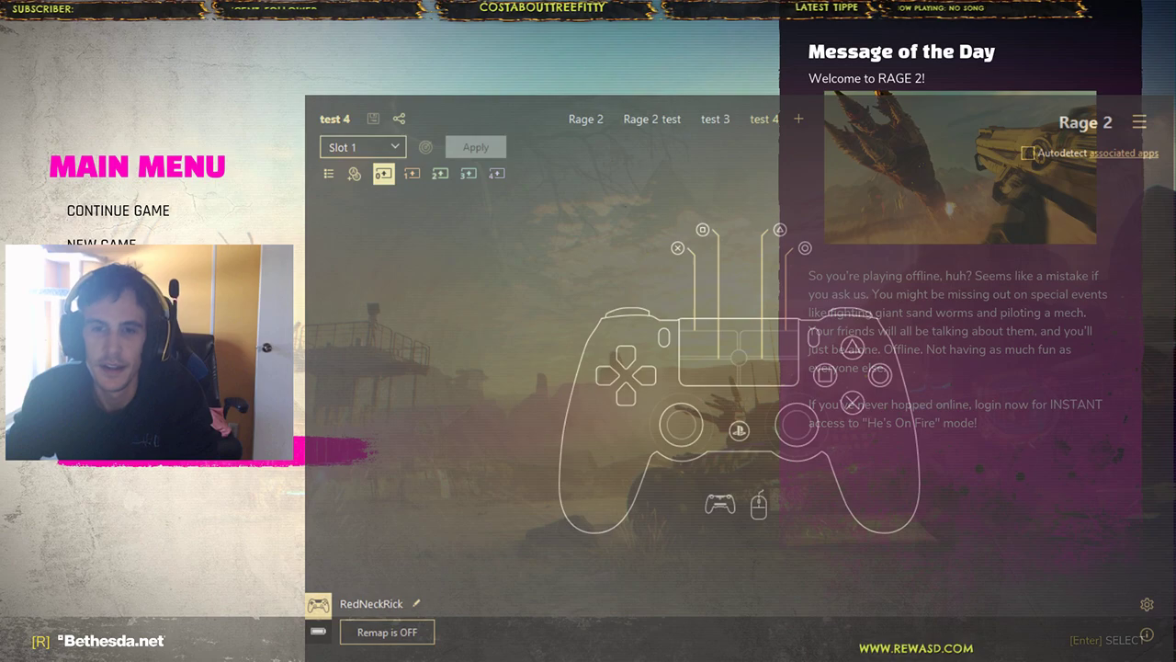
- Unmap the controller's whole face-button diamond and the entire D-pad in the test 4 configuration
left_click(885, 373)
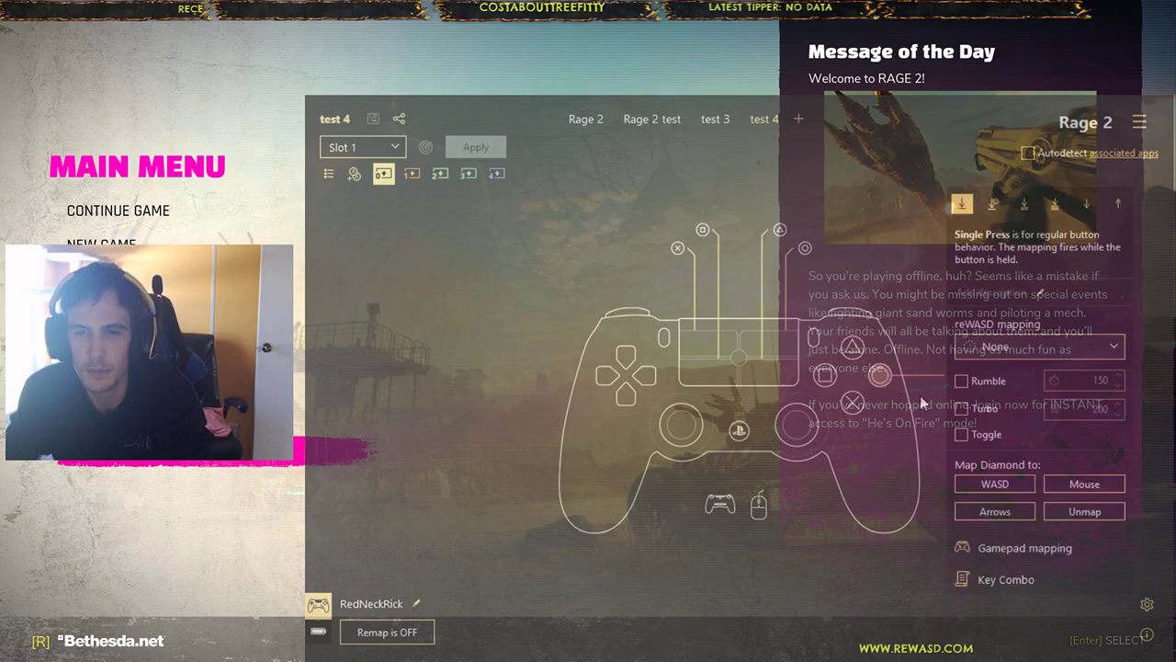
left_click(1073, 517)
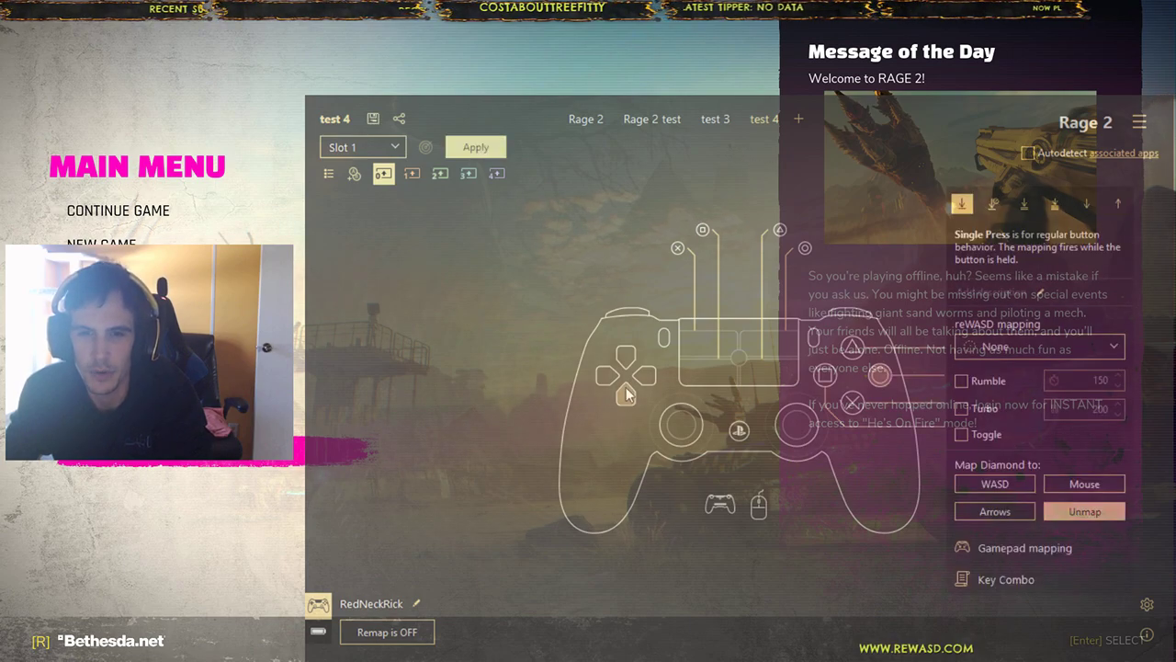
left_click(625, 395)
left_click(498, 511)
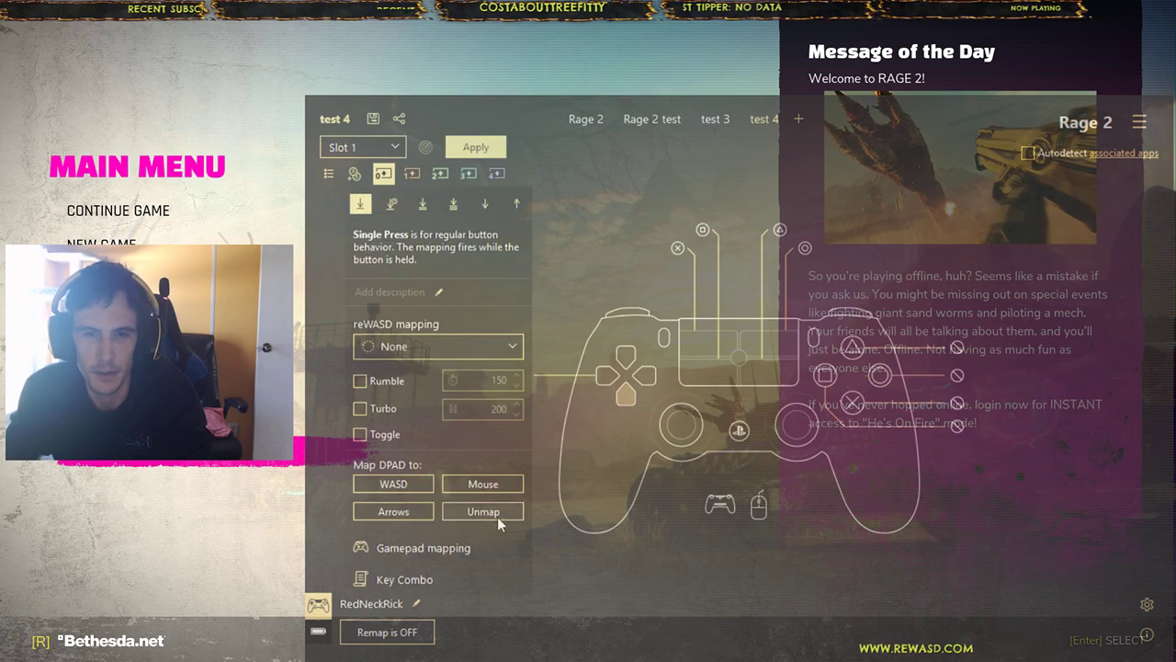
left_click(573, 496)
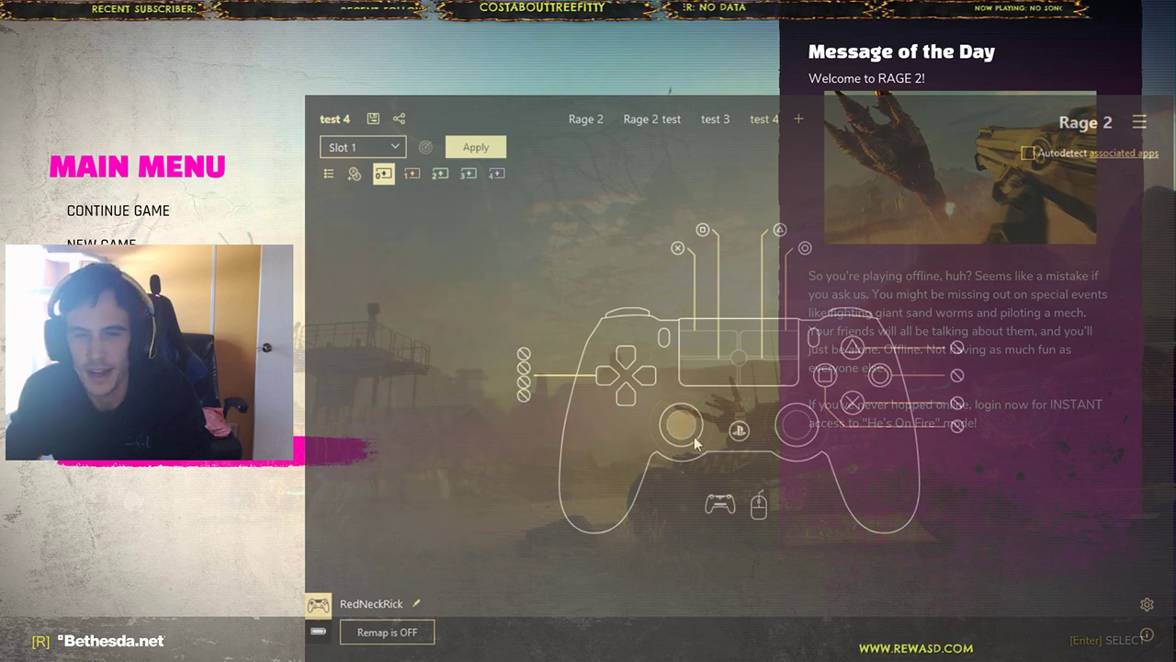
- Unmap the native output of both the left stick and the right stick
left_click(665, 457)
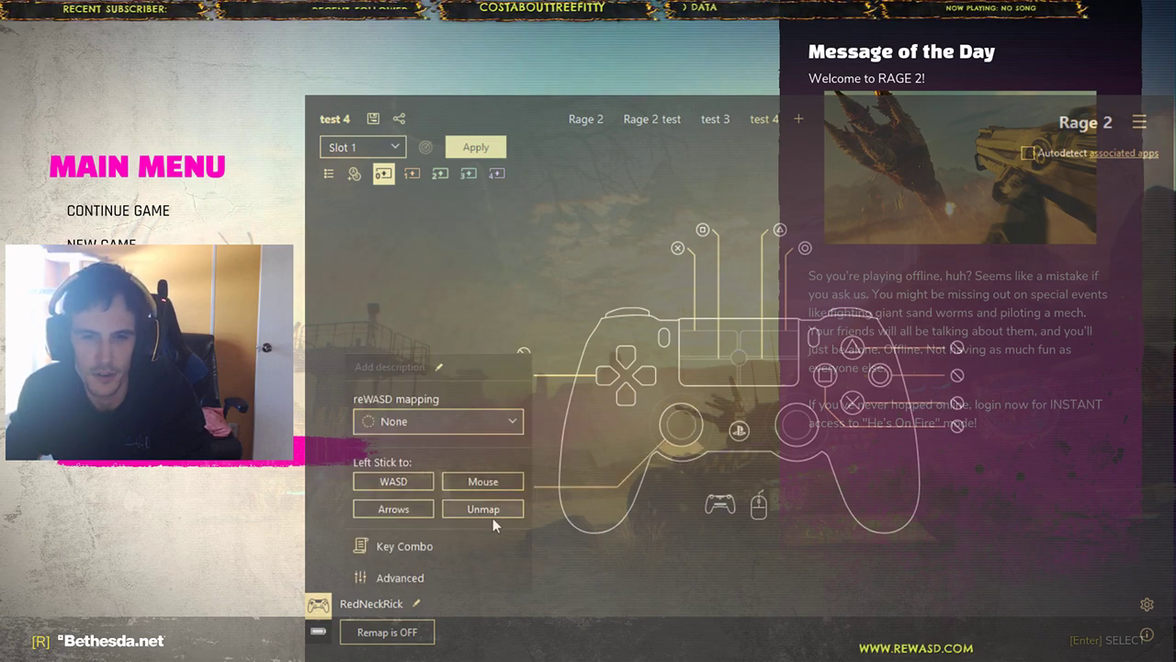
left_click(780, 459)
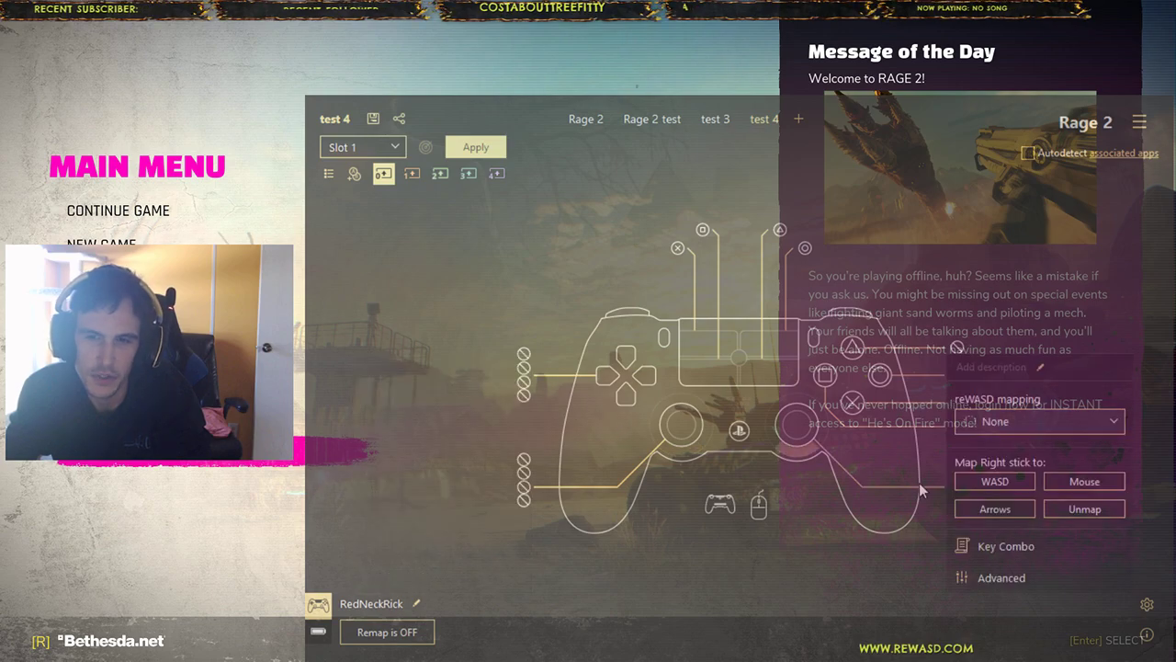
left_click(1098, 510)
left_click(724, 579)
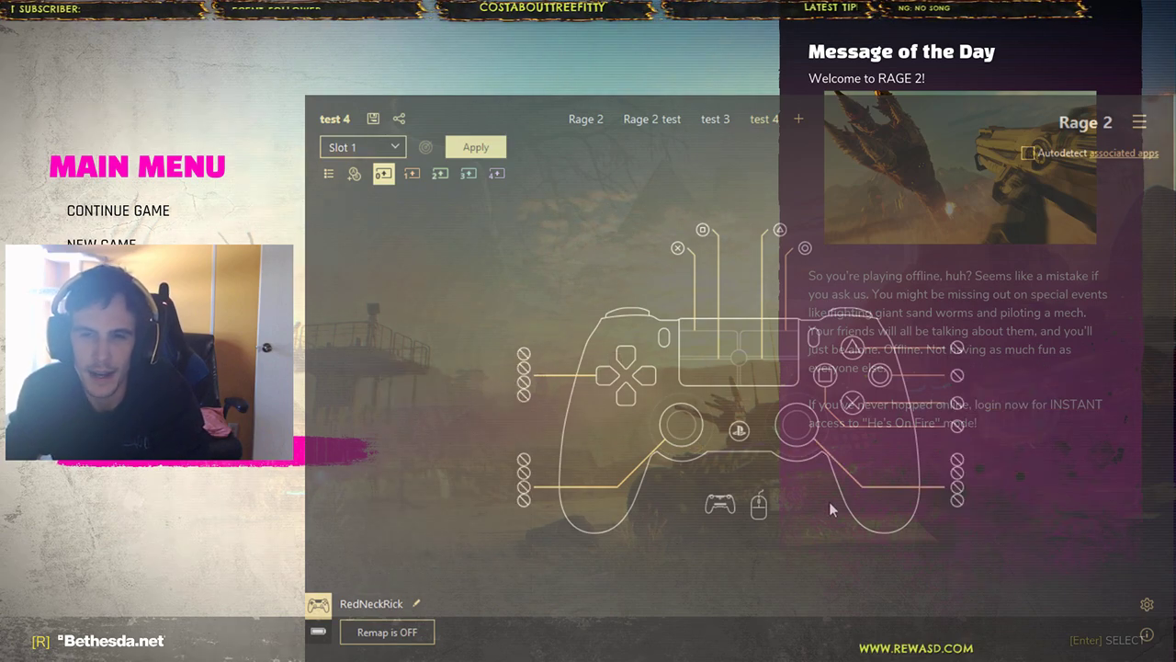
- Unmap the two small buttons on either side of the touchpad
left_click(815, 338)
left_click(859, 464)
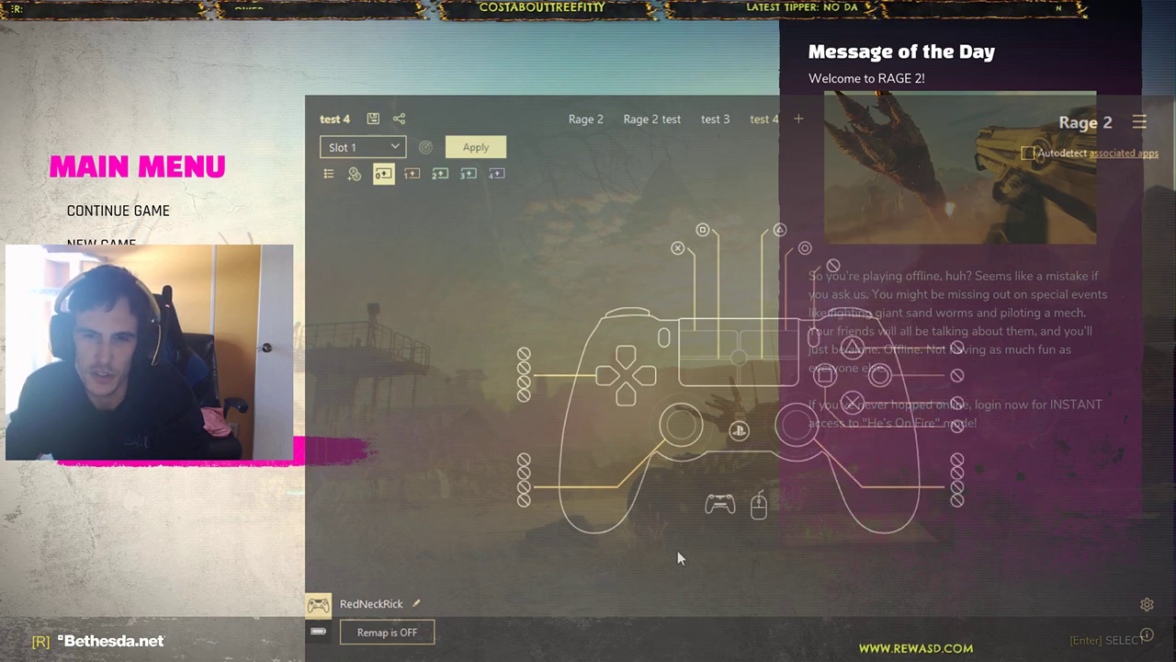
left_click(665, 339)
left_click(522, 466)
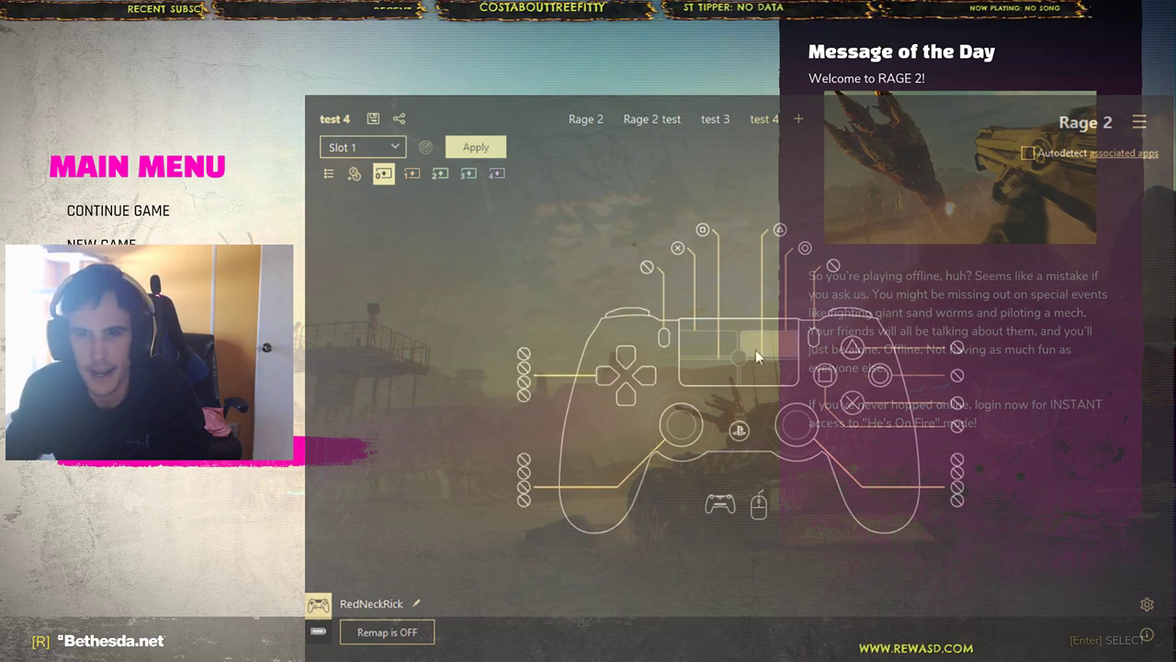
- Unmap all four touchpad zones of the controller
left_click(710, 339)
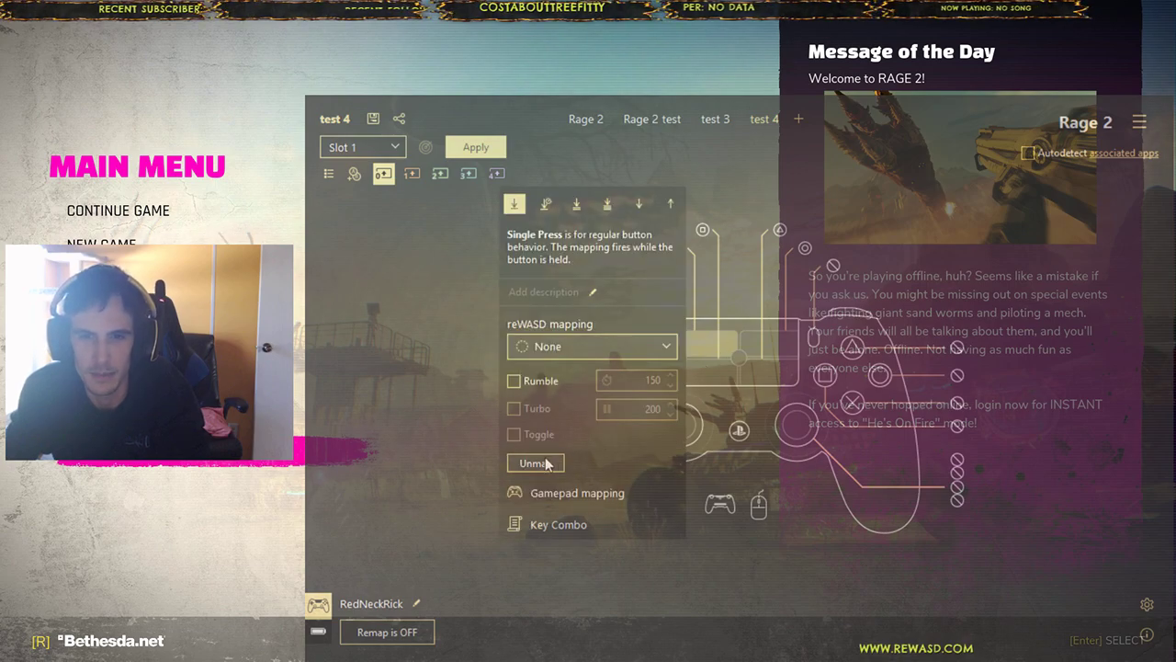
left_click(768, 344)
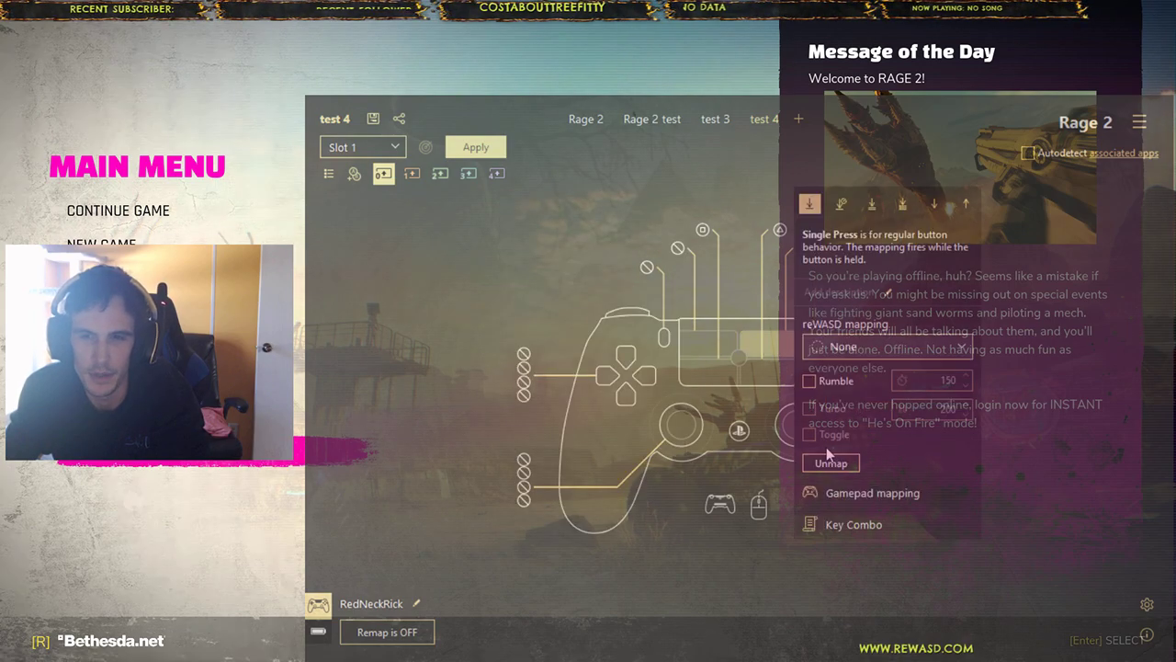
left_click(706, 383)
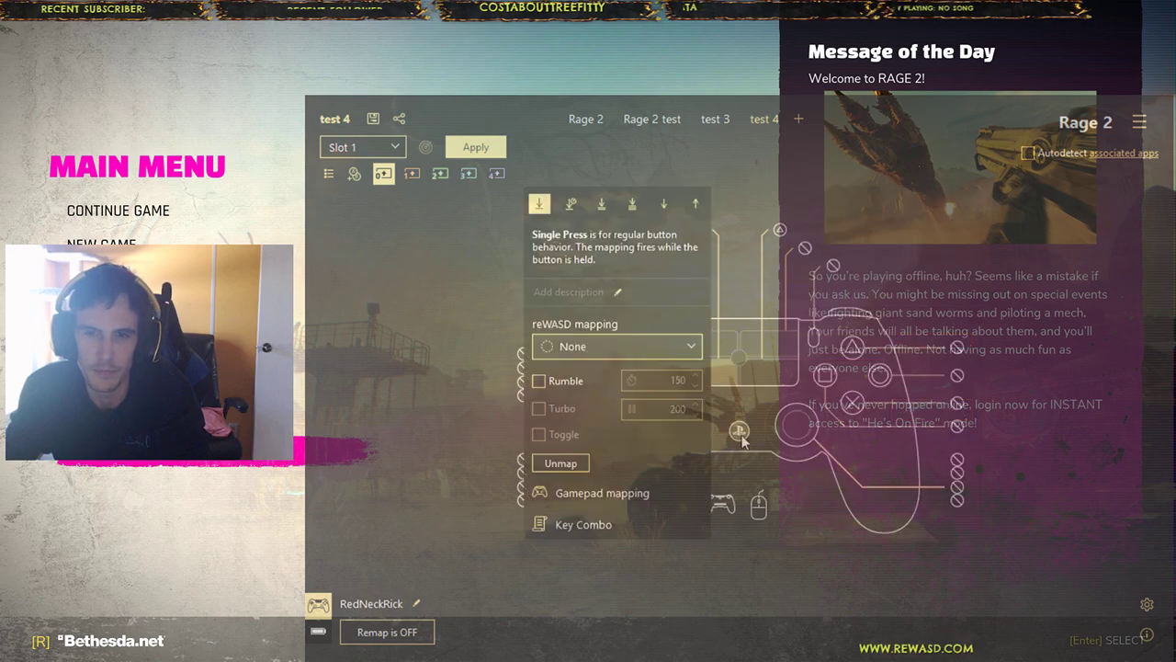
left_click(758, 372)
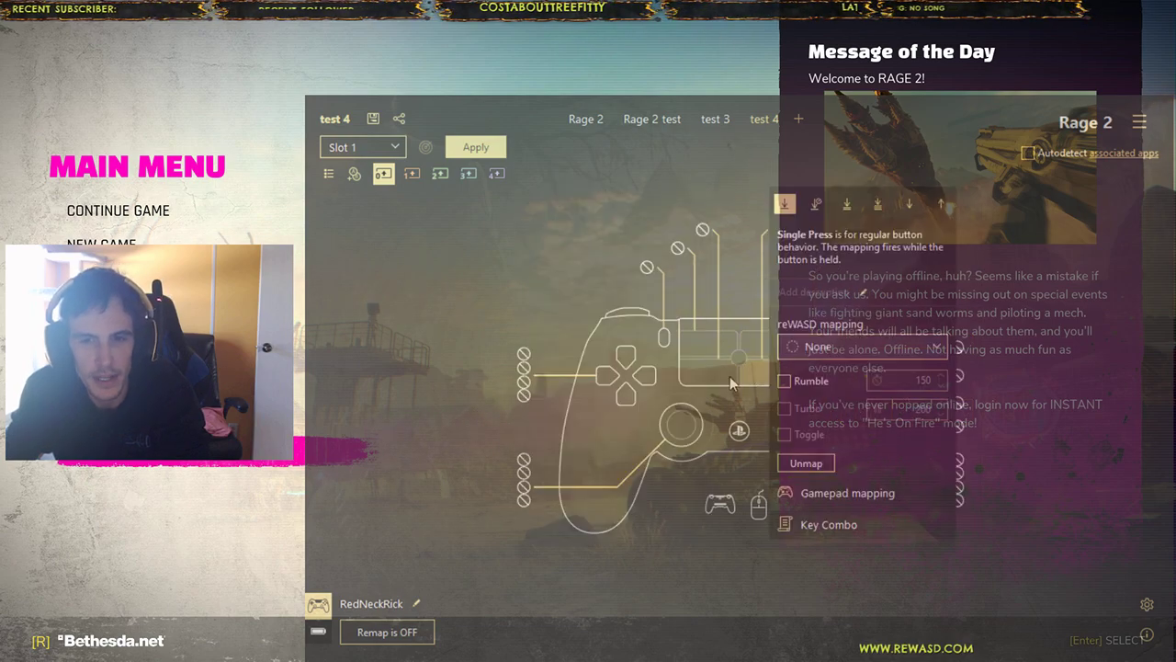
left_click(653, 542)
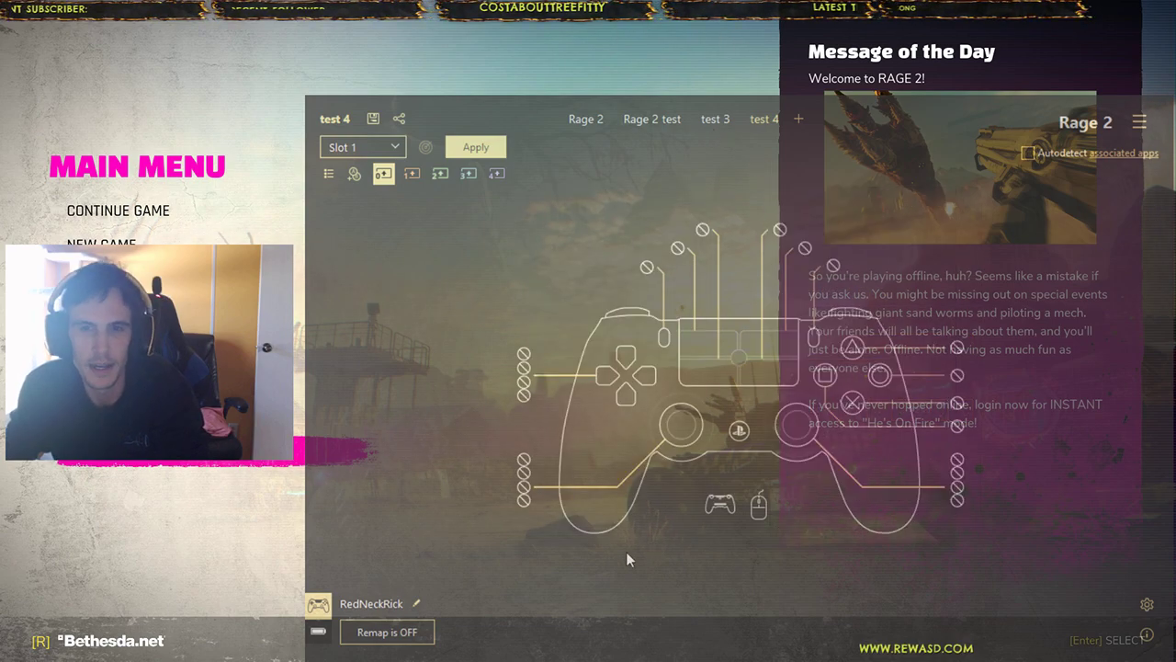
- Unmap both triggers on the back of the controller
left_click(719, 504)
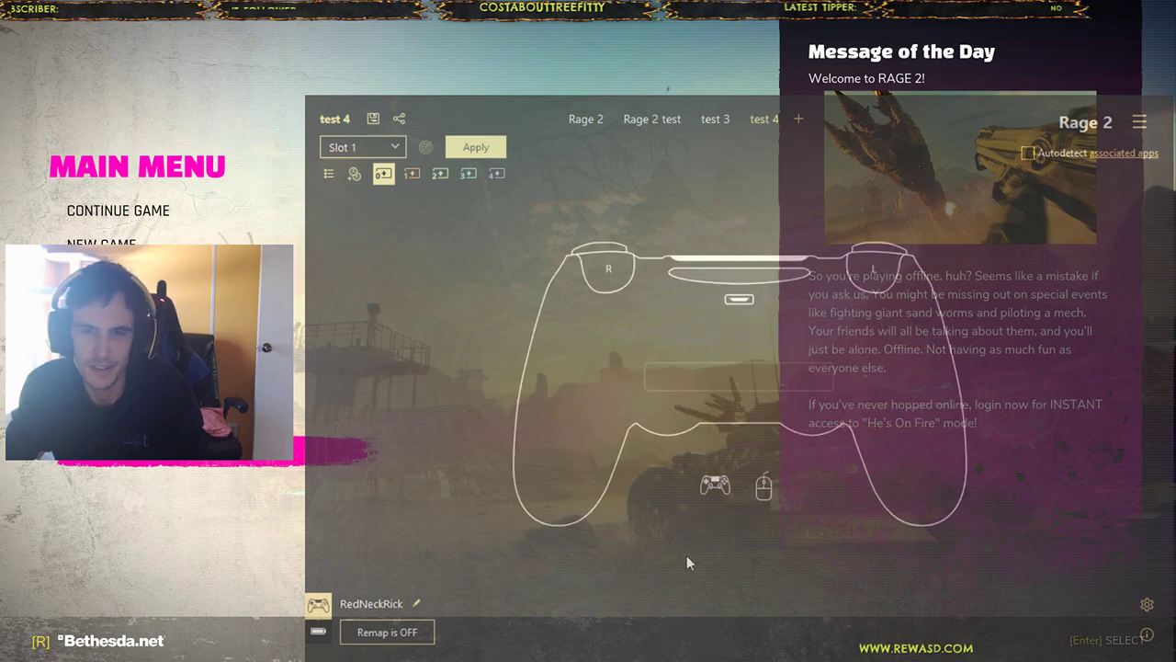
left_click(609, 269)
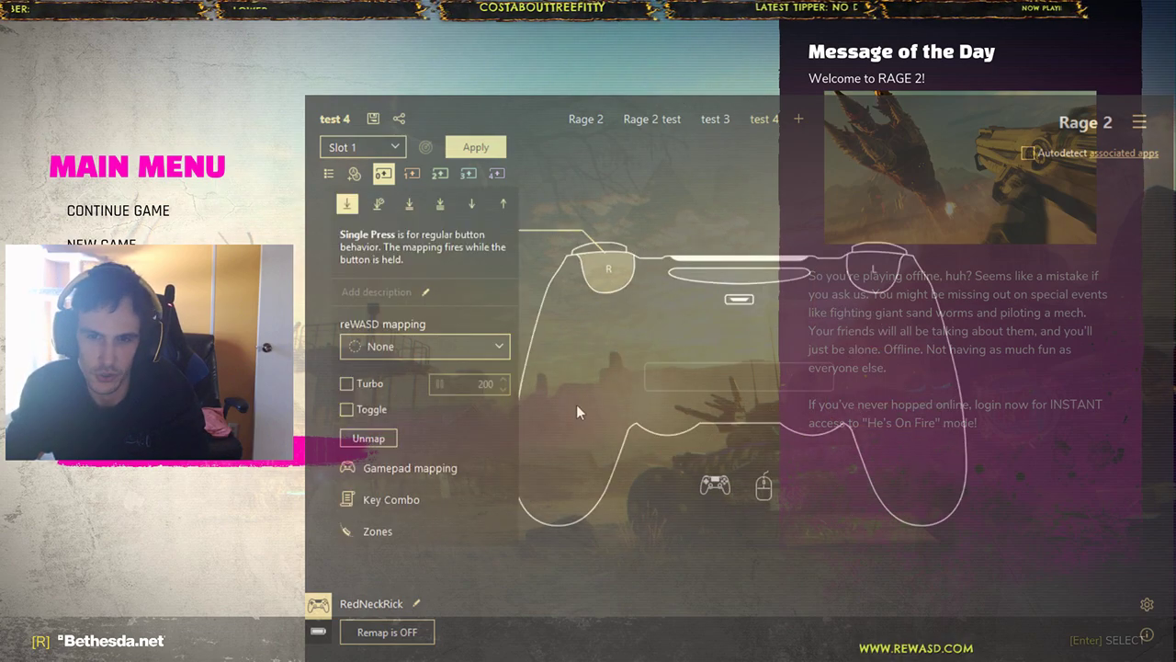
left_click(369, 439)
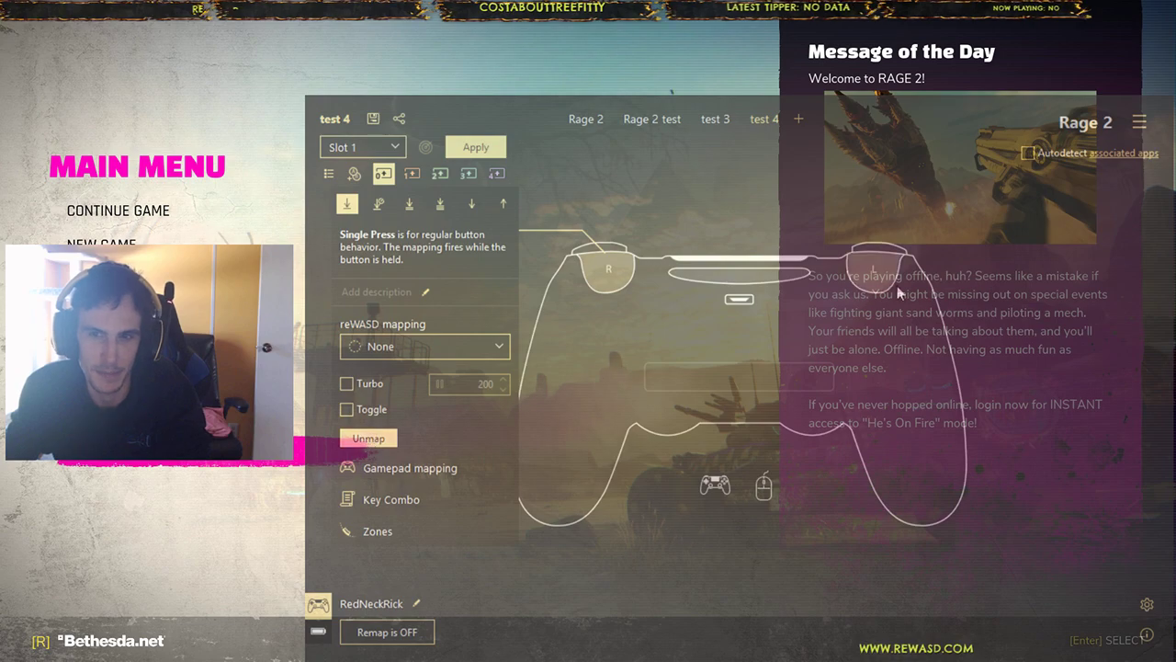
left_click(873, 276)
left_click(999, 438)
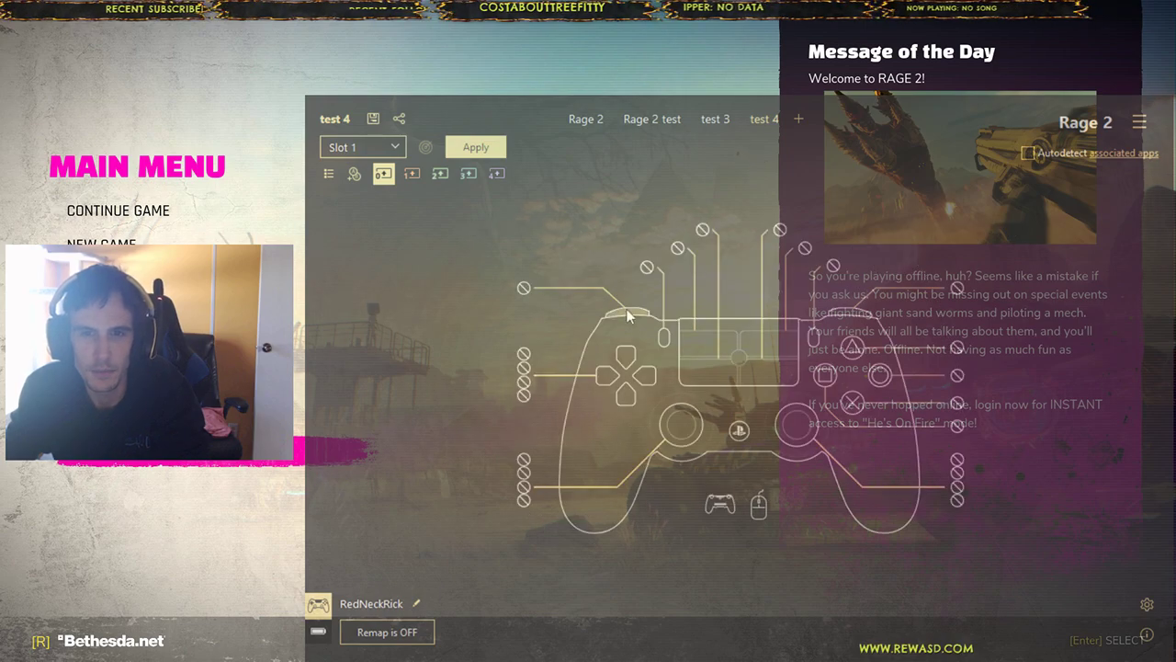
- Unmap both shoulder bumpers of the controller
left_click(565, 456)
left_click(382, 463)
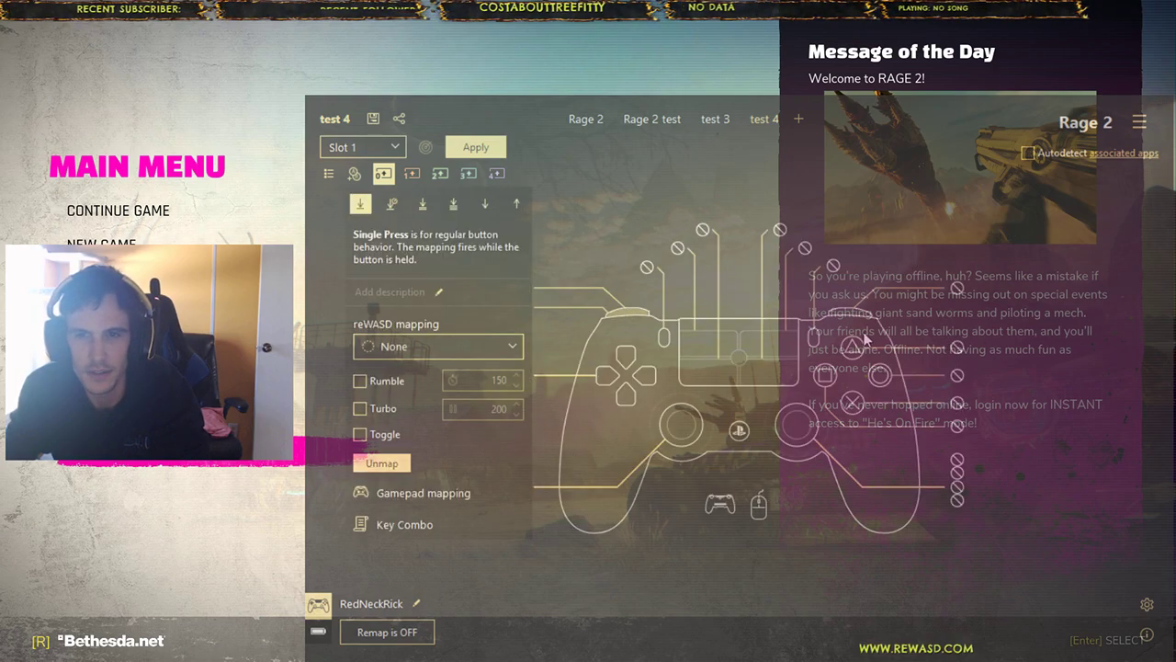
left_click(956, 425)
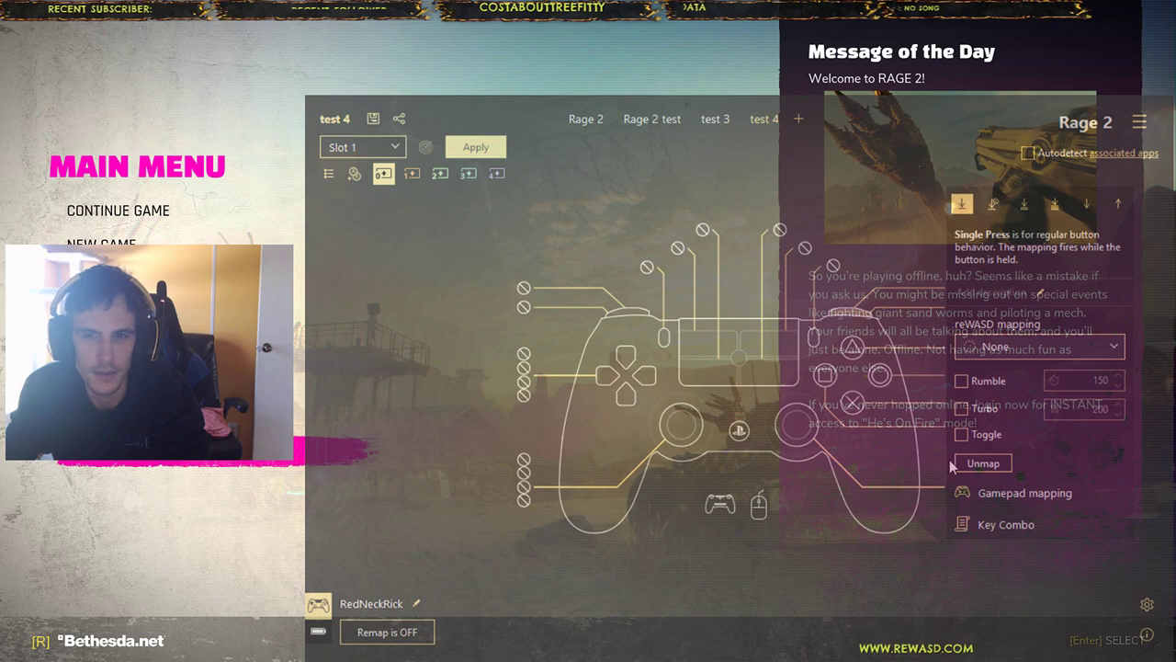
left_click(985, 465)
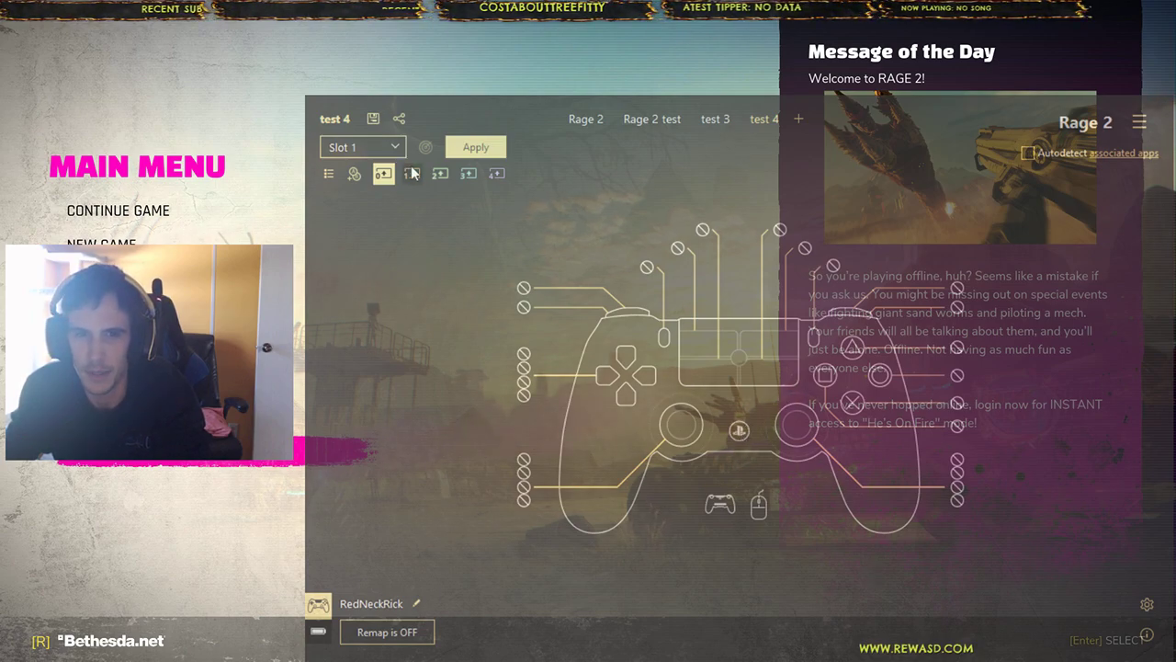
left_click(740, 432)
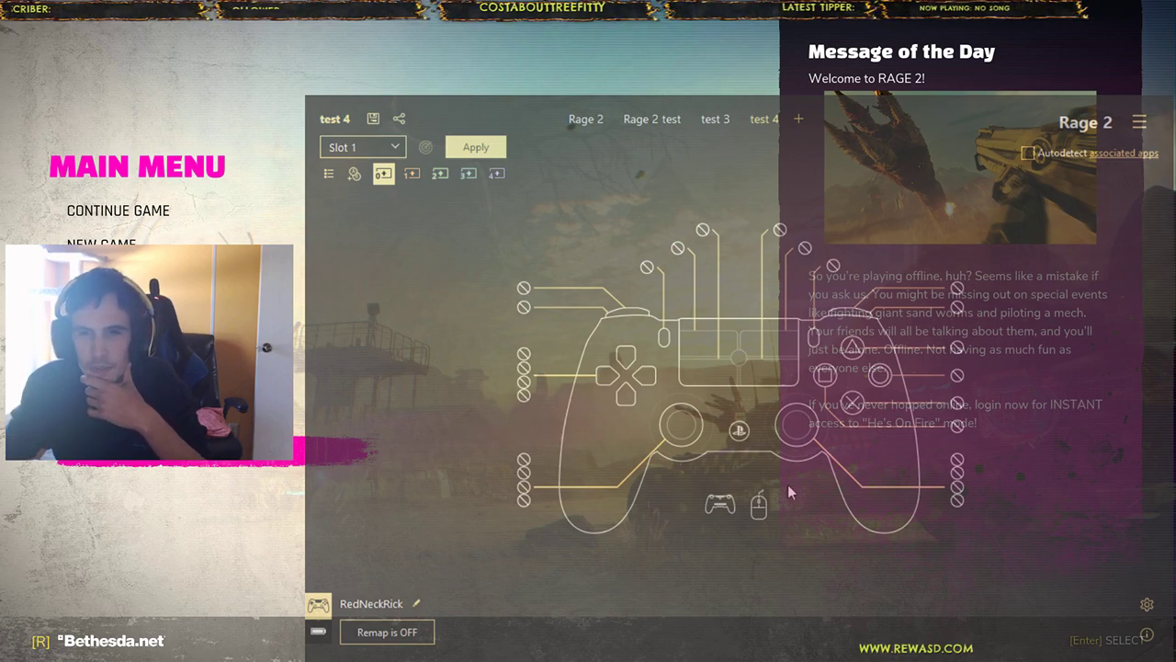
- Map the left stick to WASD and the right stick to Mouse
left_click(524, 472)
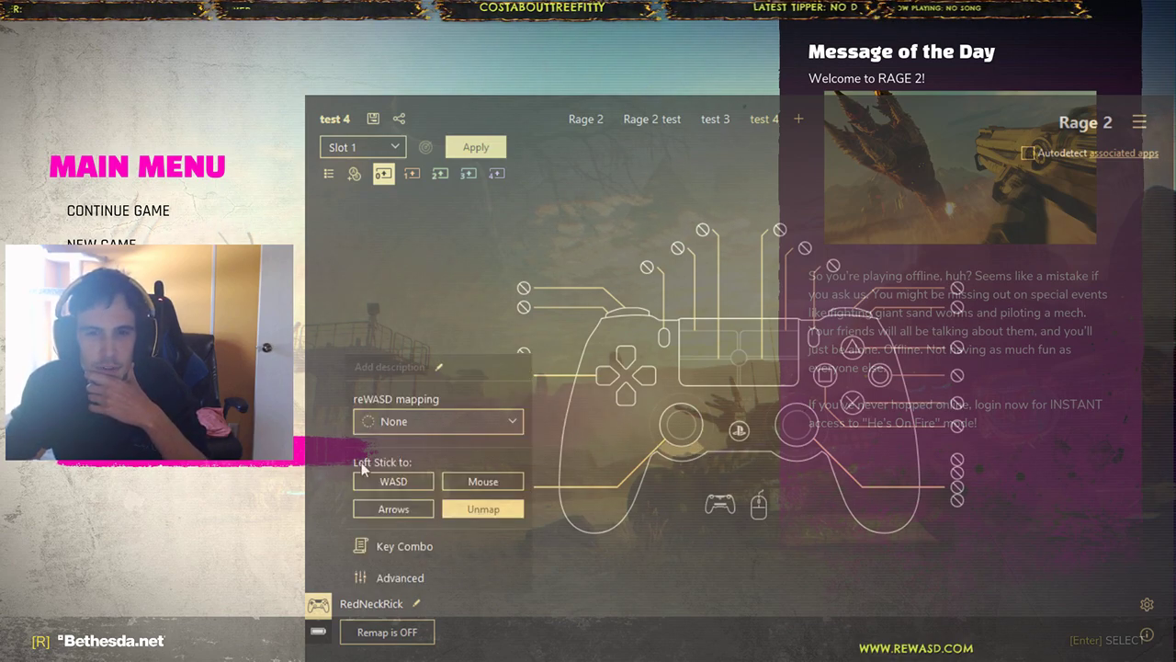
left_click(394, 481)
left_click(792, 445)
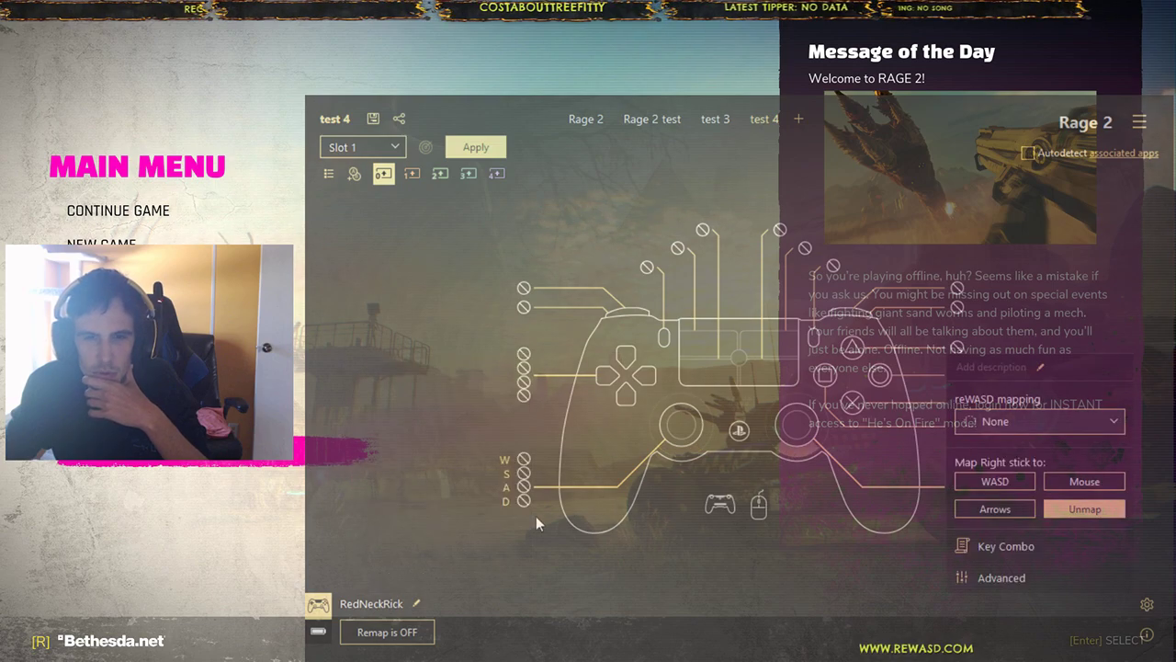
left_click(1084, 481)
left_click(856, 547)
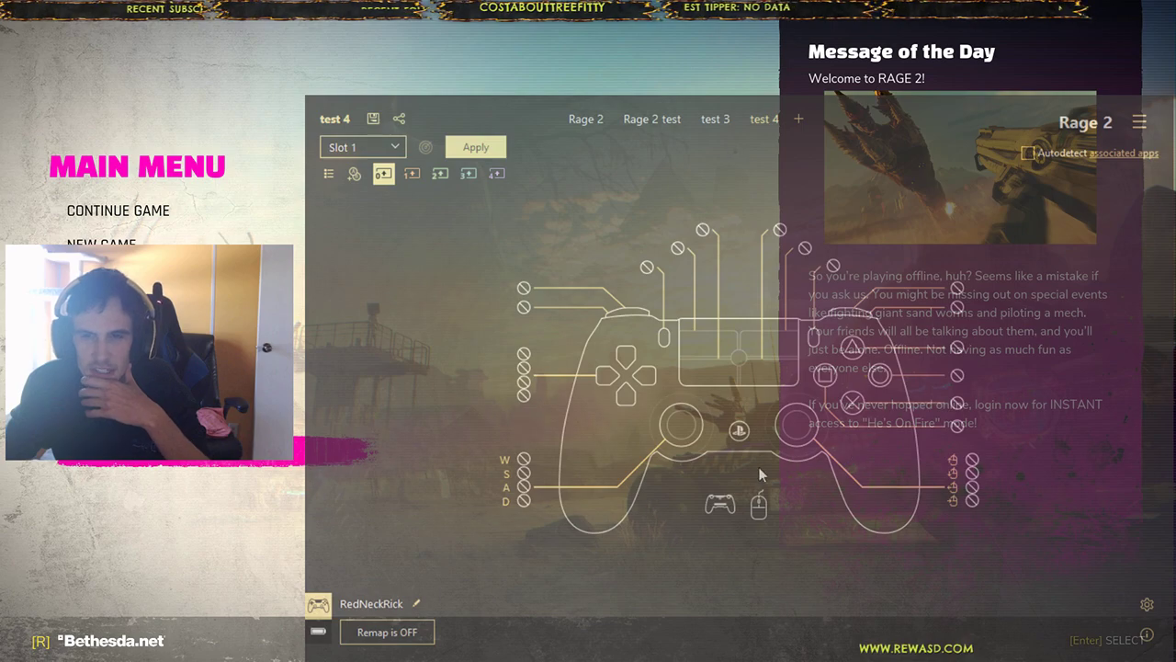
- Set Mouse Initial Speed and Mouse Acceleration to their minimum and raise Mouse Sensitivity to two notches below its maximum
left_click(716, 510)
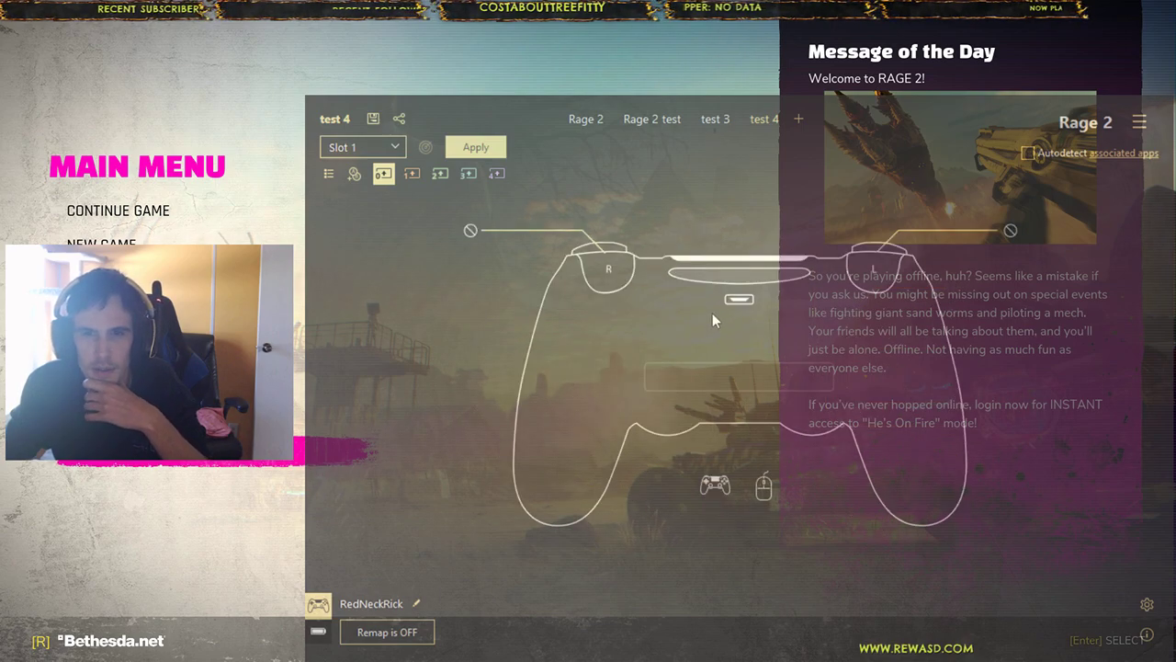
left_click(766, 492)
left_click(766, 493)
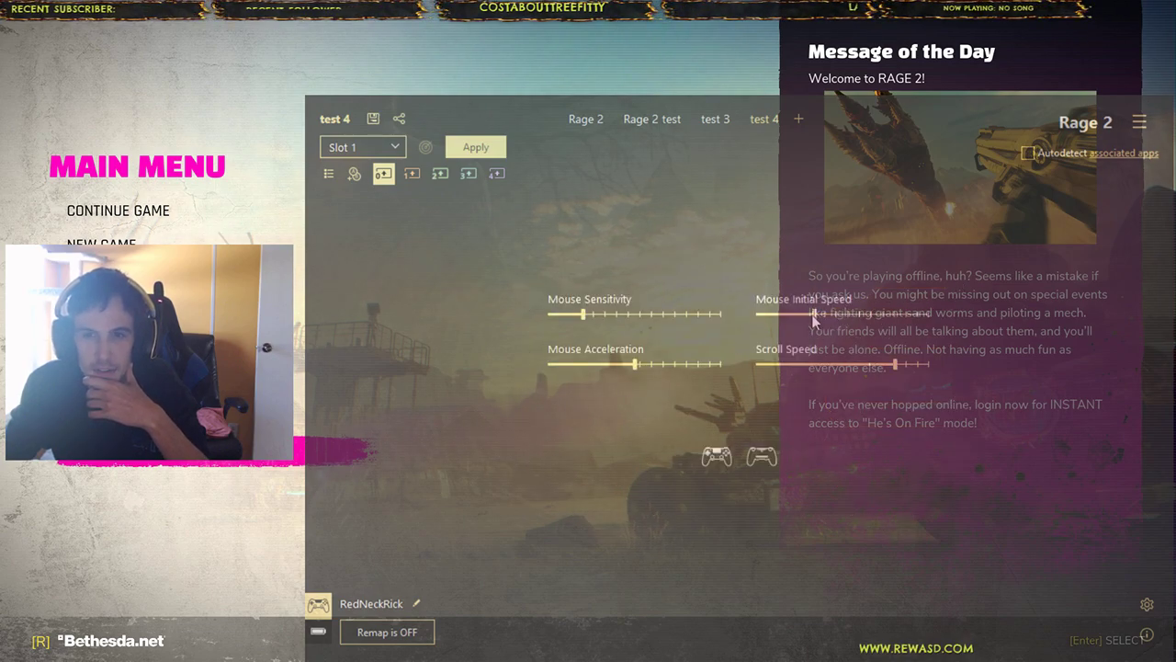
left_click_drag(812, 314, 757, 314)
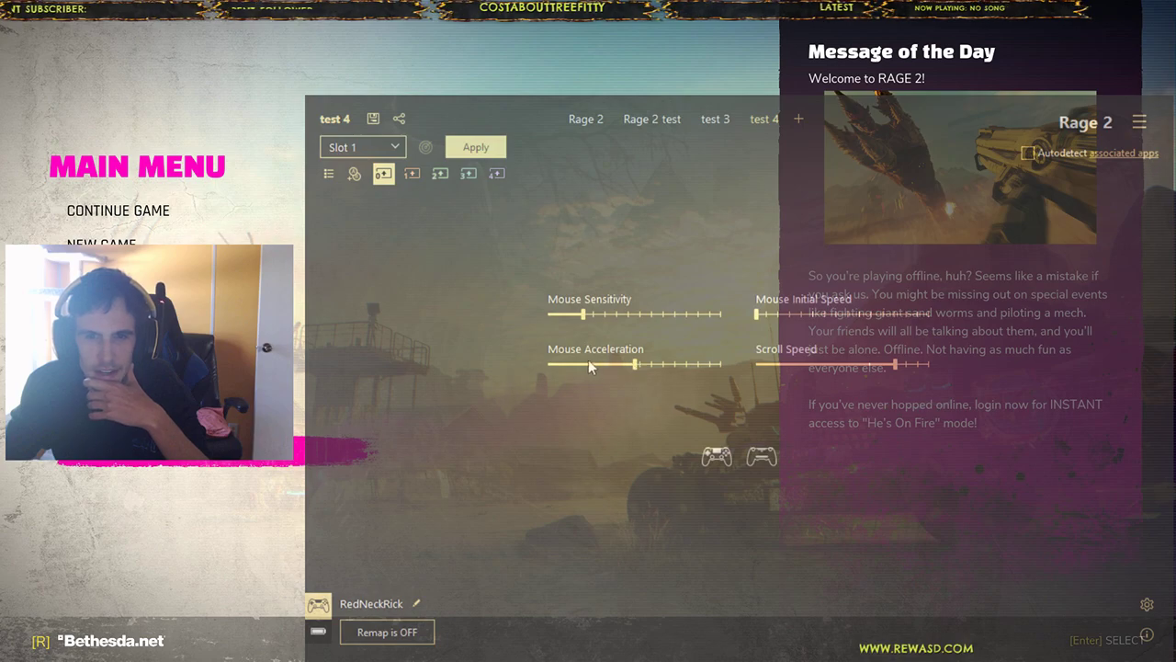
left_click_drag(577, 364, 542, 366)
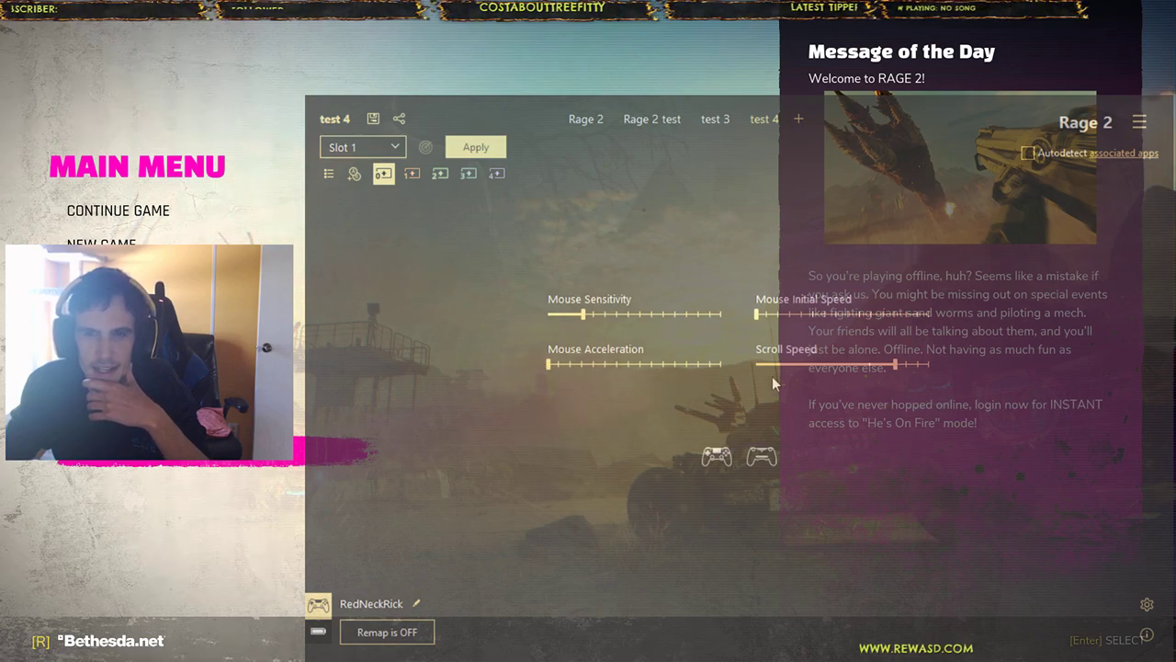
left_click_drag(654, 310, 698, 314)
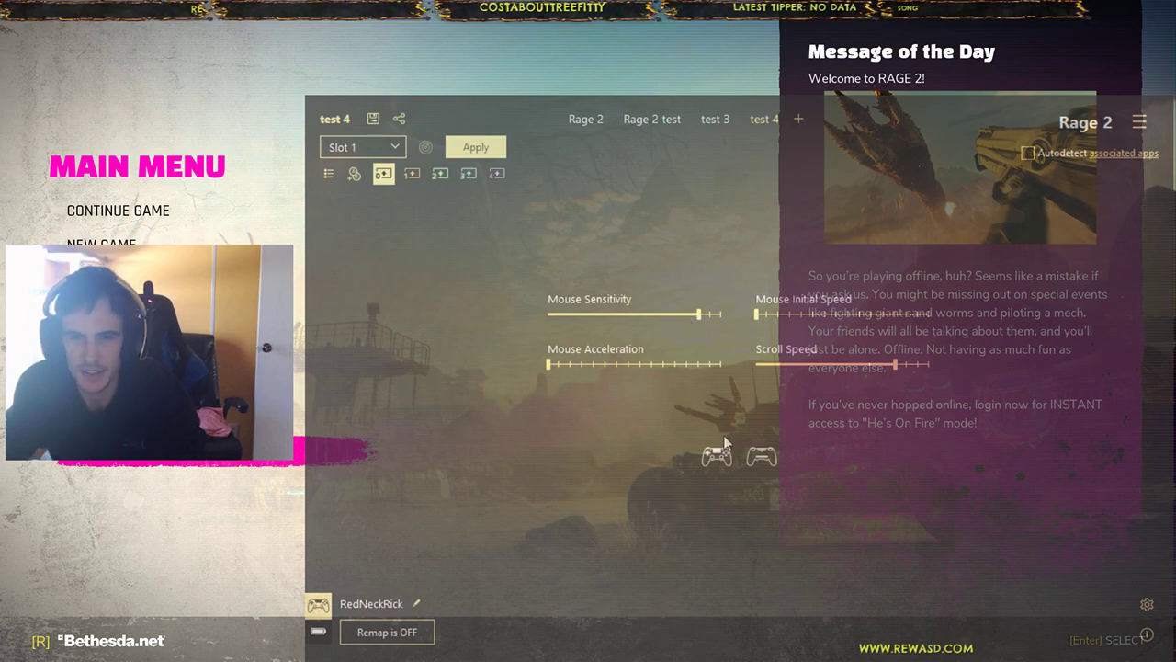
left_click(721, 456)
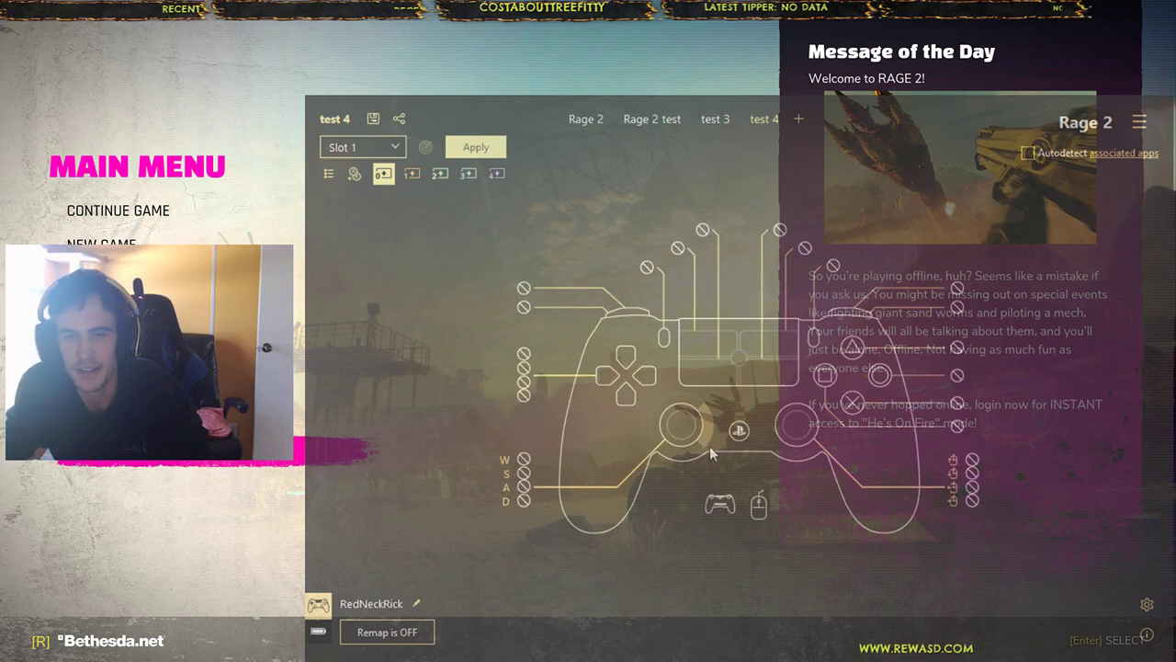
- Check that the right stick uses the global mouse sensitivity and save the test 4 configuration
left_click(803, 459)
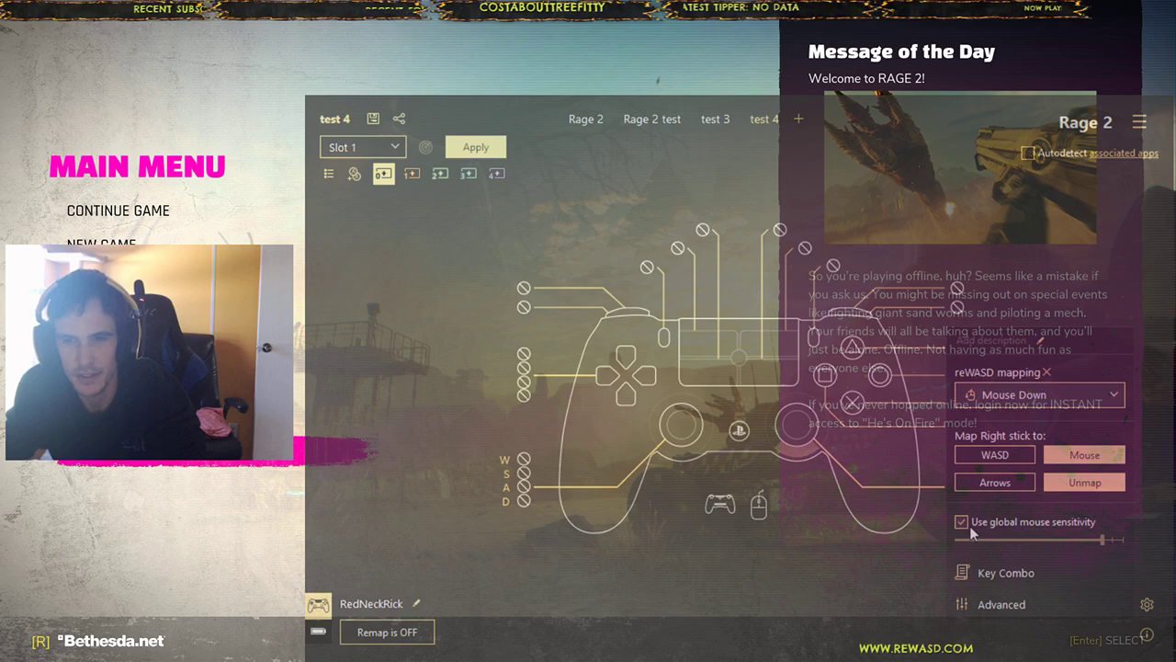
left_click(767, 546)
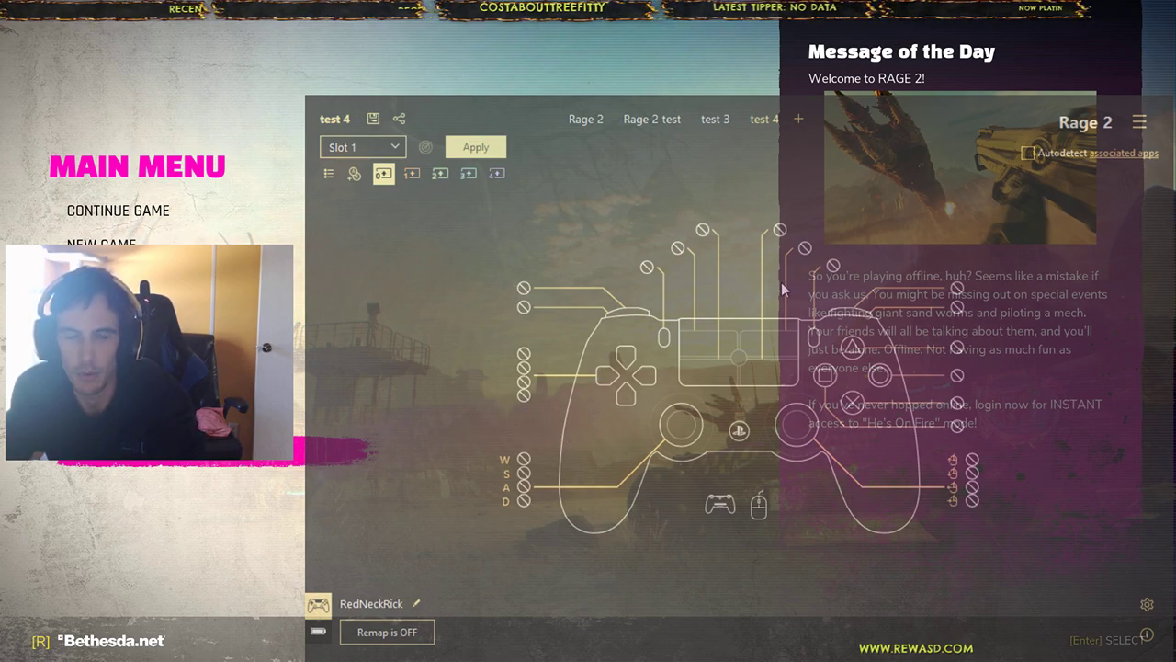
left_click(373, 119)
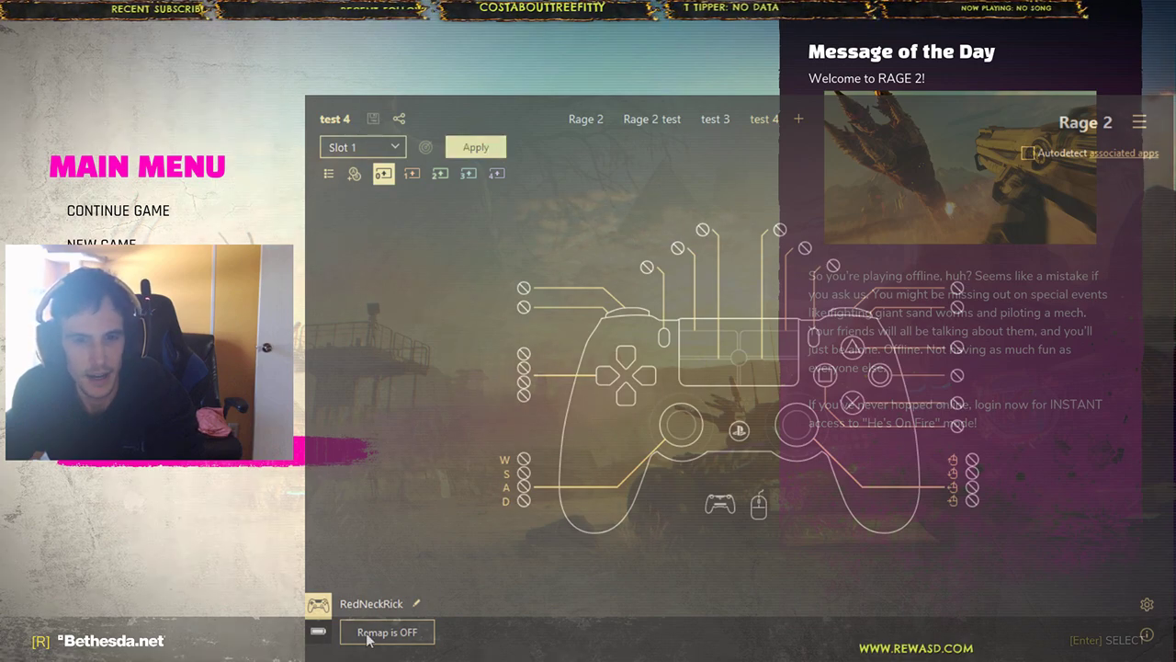